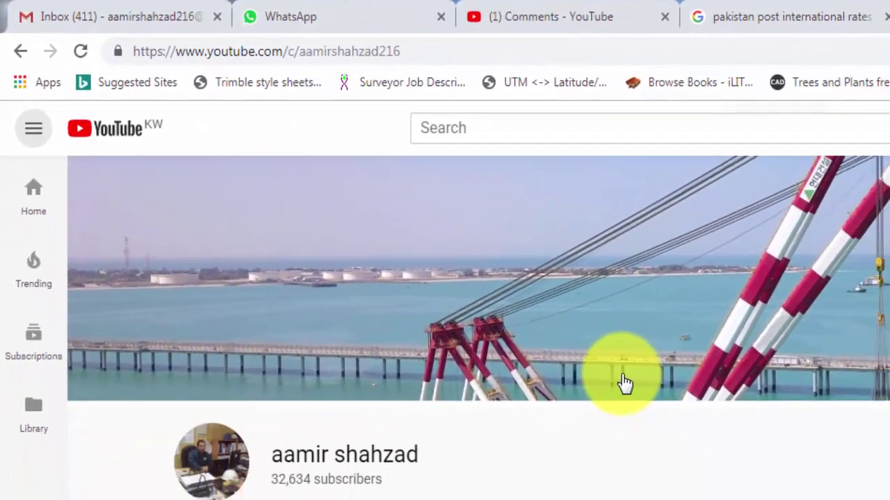
- View the YouTube channel's playlists, then minimize Chrome to reveal the AutoCAD drawing
scroll(598, 368, "down", 5)
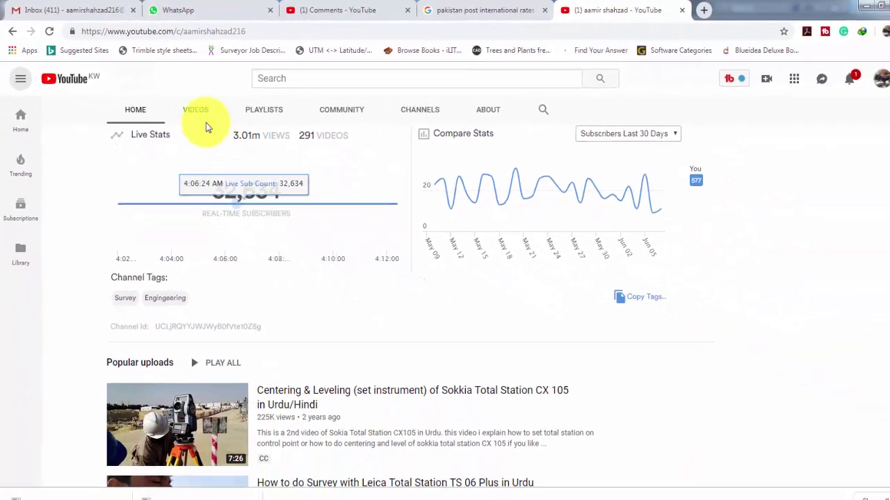
left_click(256, 109)
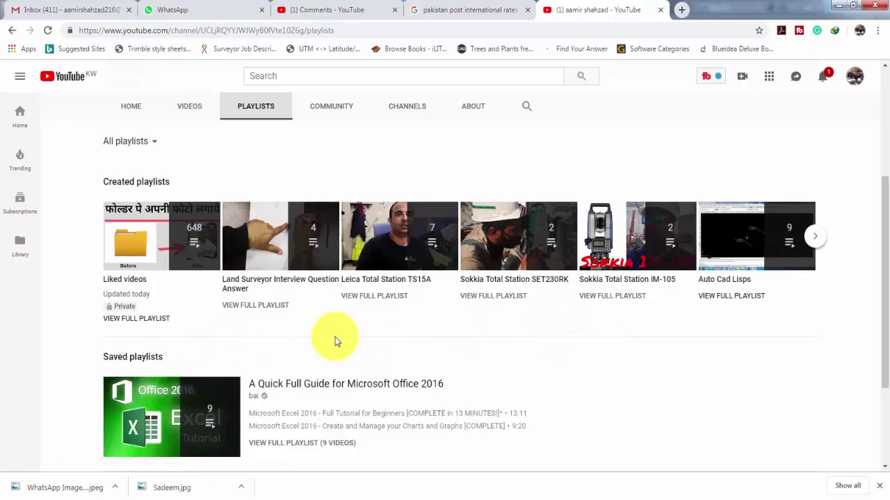
left_click(843, 5)
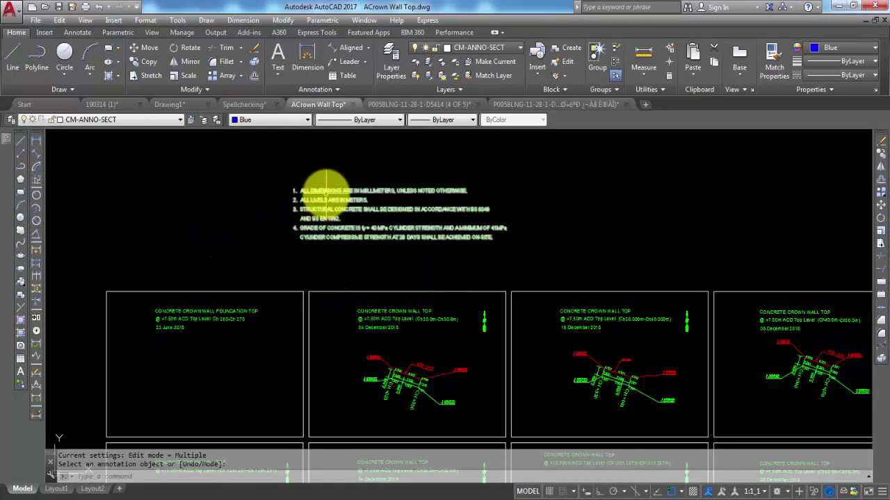
- Zoom in on the four numbered general notes in ACrown Wall Top.dwg
left_click(326, 190)
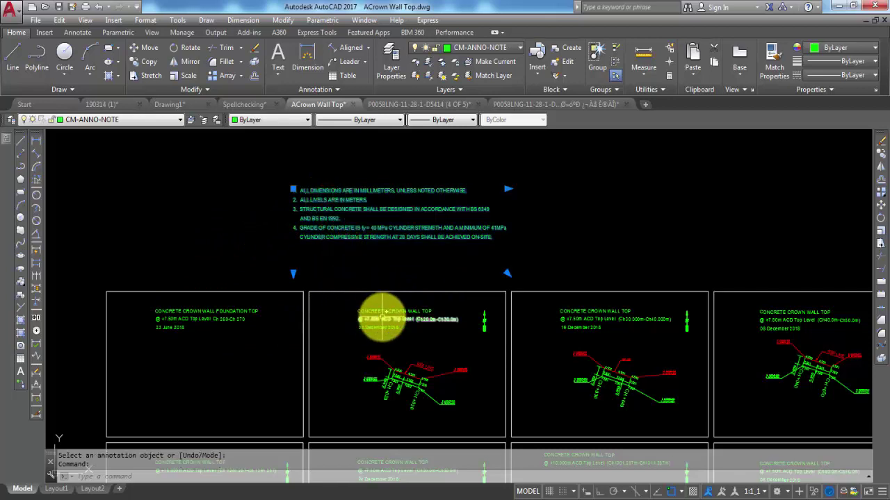
key("Escape")
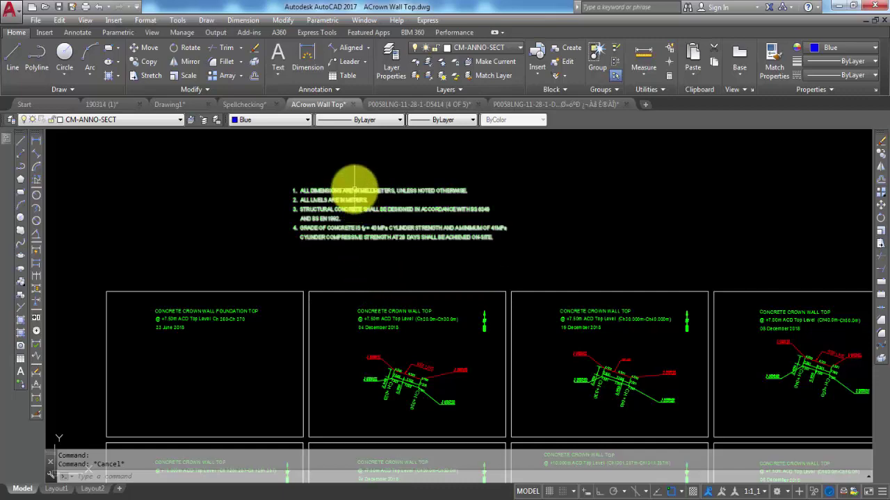
scroll(352, 200, "up", 2)
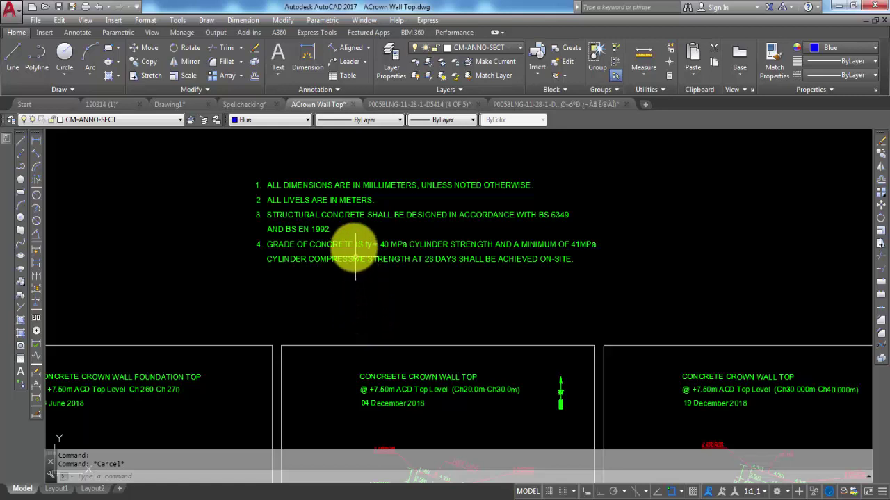
double_click(356, 216)
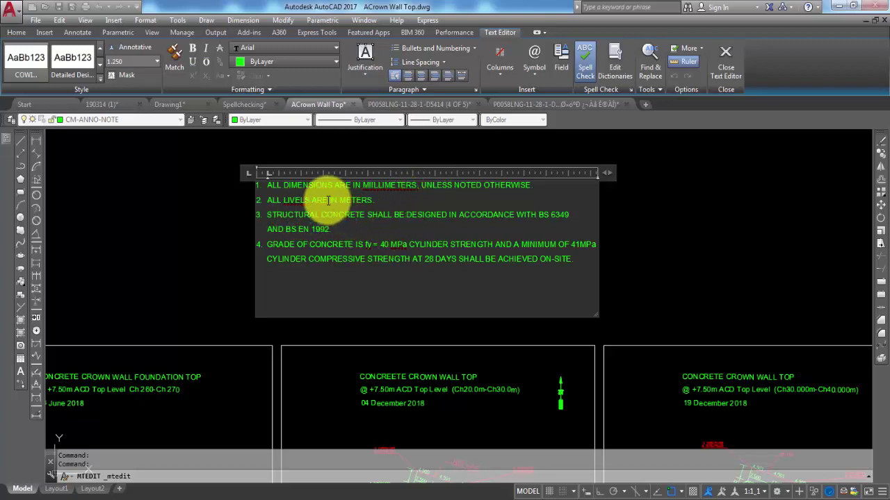
left_click(589, 69)
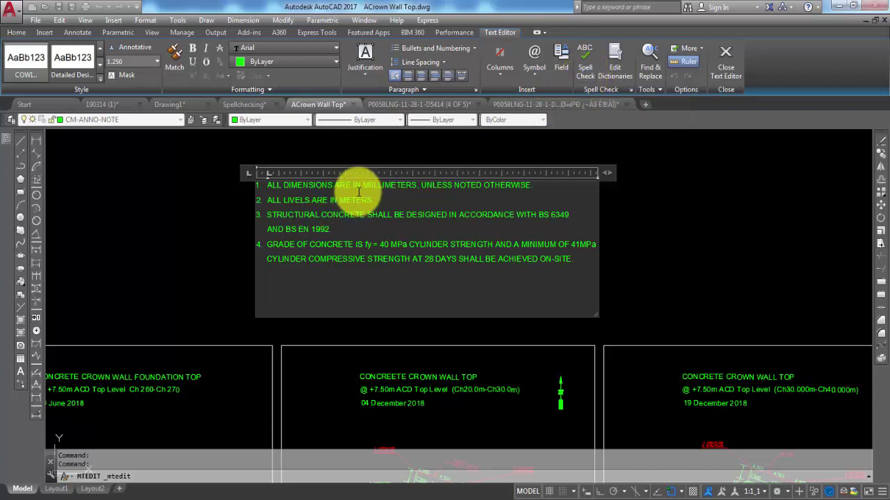
left_click(587, 61)
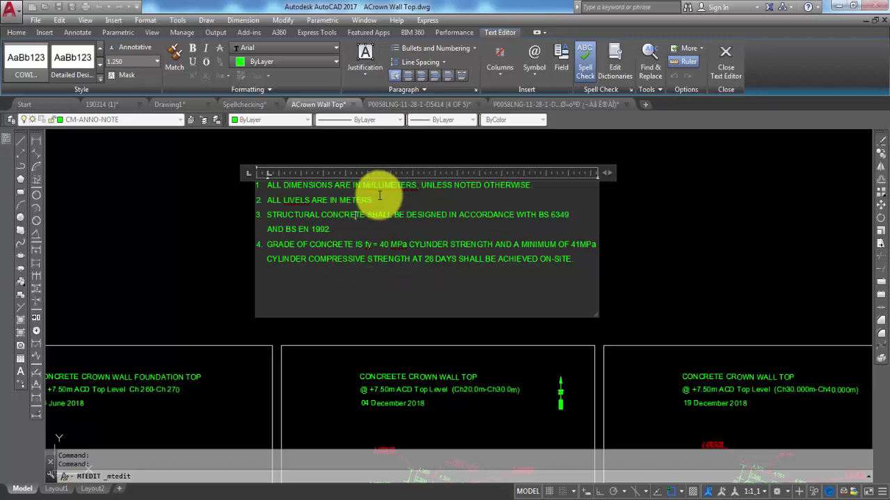
left_click(588, 68)
left_click(588, 67)
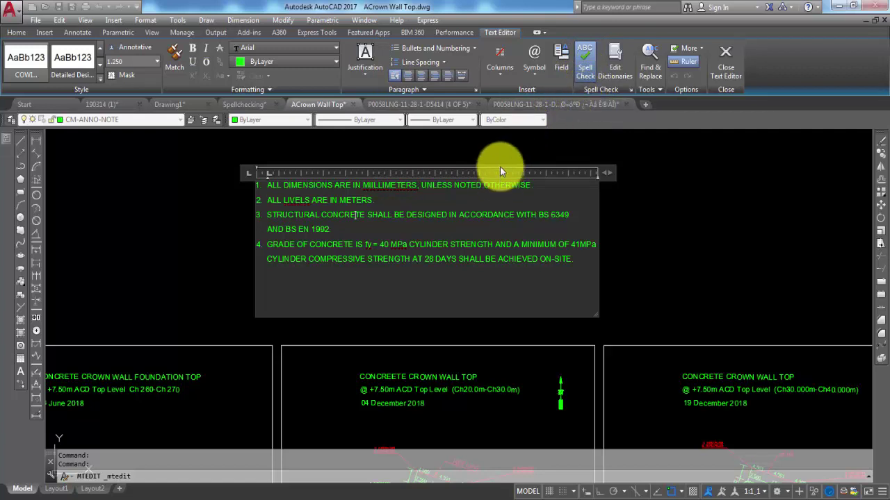
left_click(232, 340)
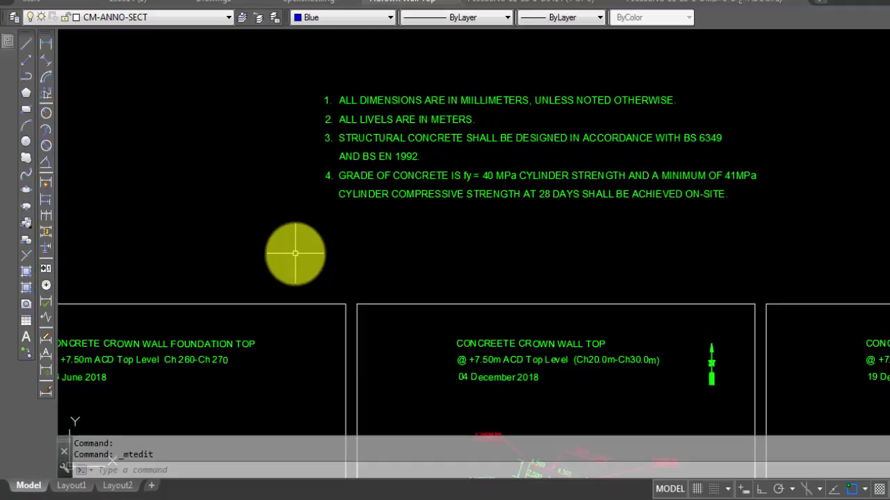
- Start the SPELL command and expand the Where to check choices
type("SP")
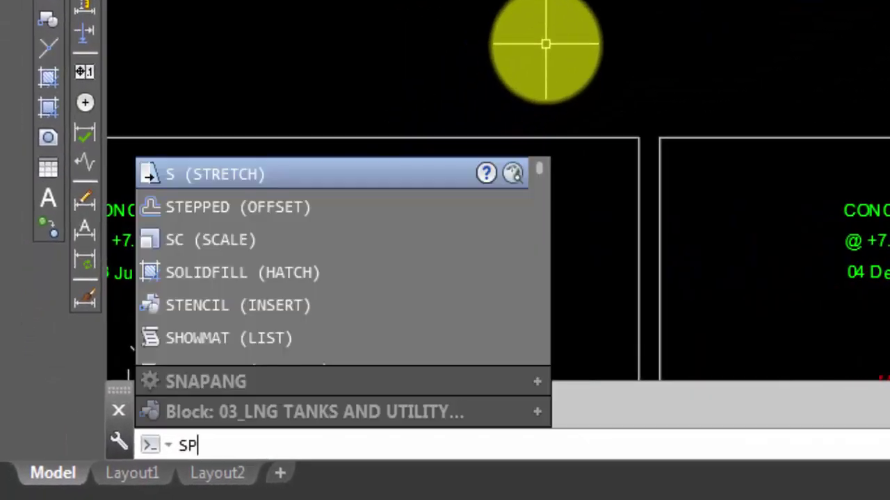
key("Return")
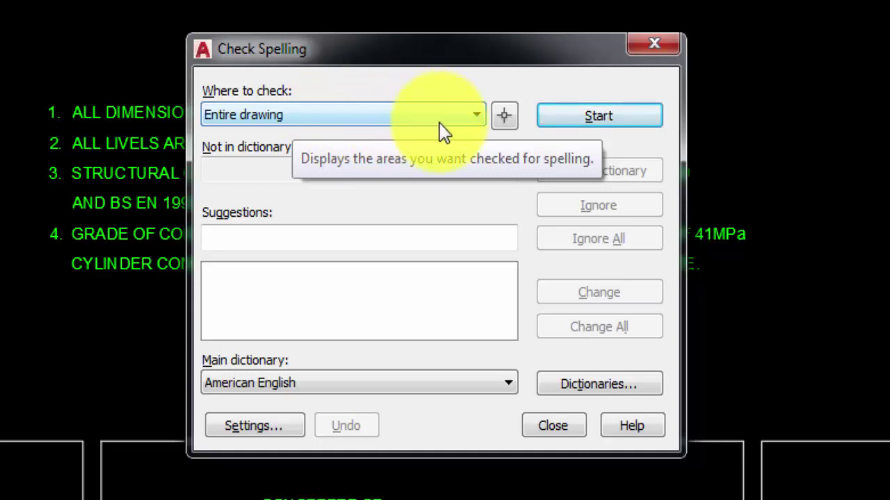
left_click(479, 117)
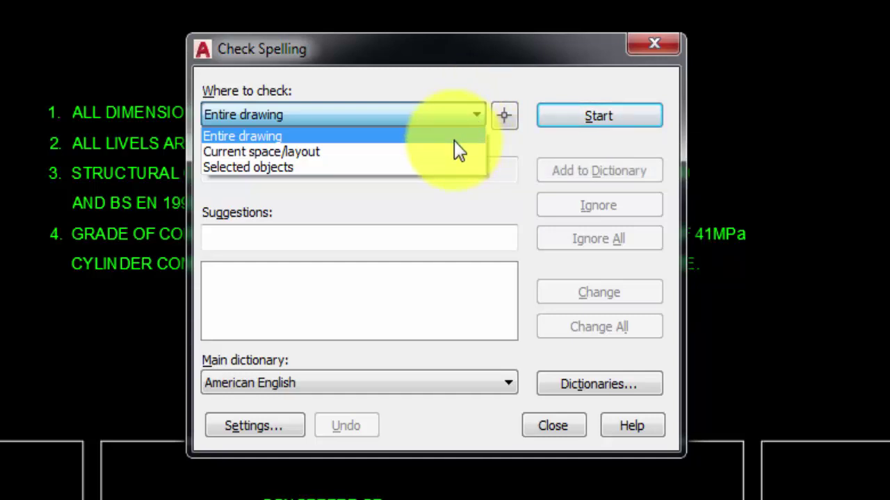
- Set Where to check to Selected objects, keeping American English as the main dictionary
left_click(427, 171)
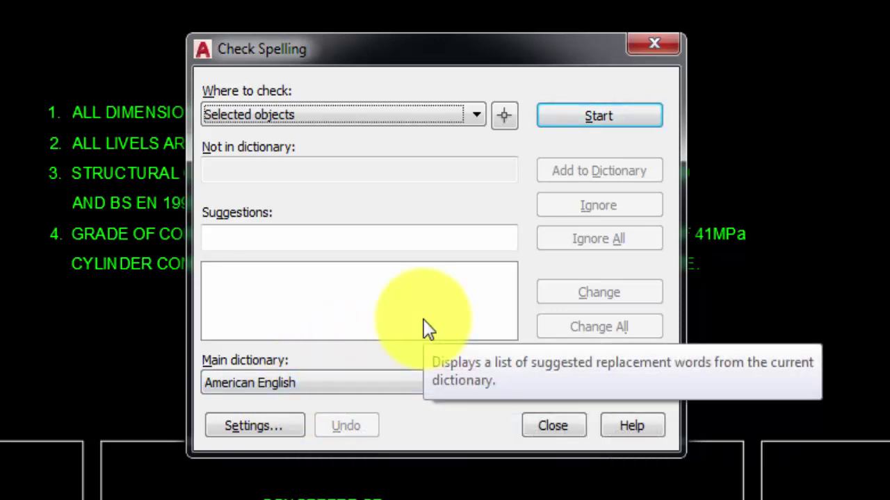
left_click(485, 382)
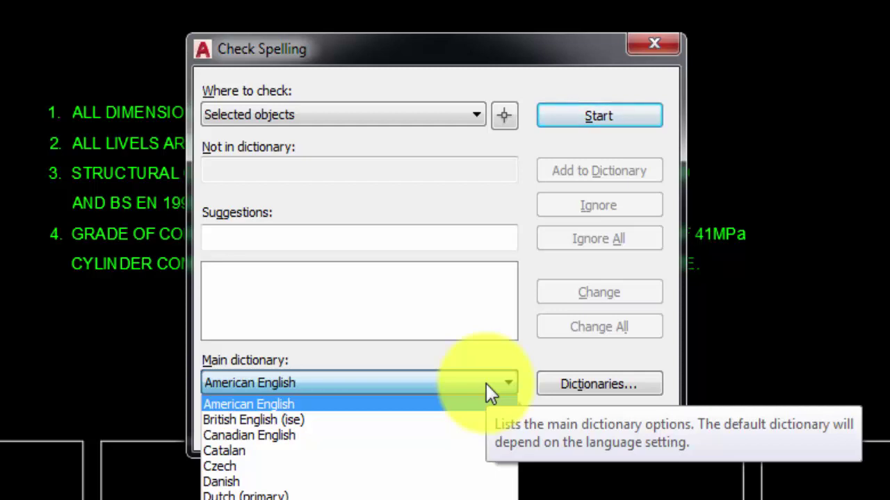
left_click(486, 384)
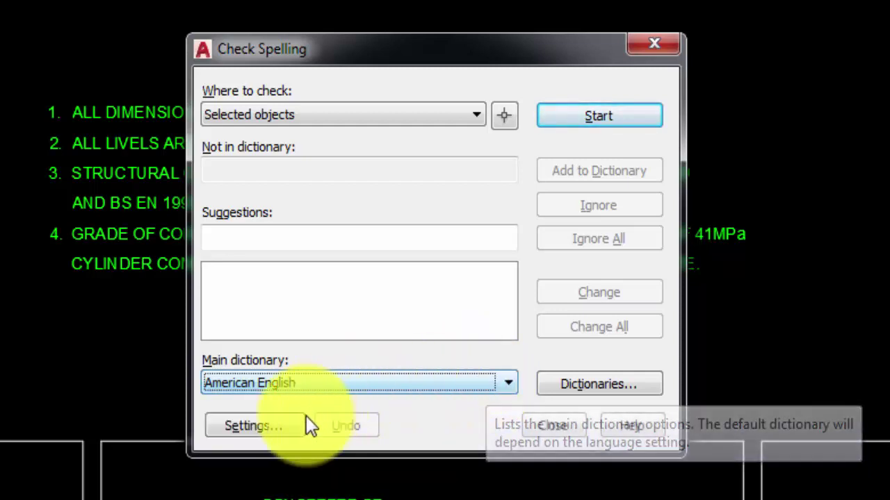
left_click(257, 430)
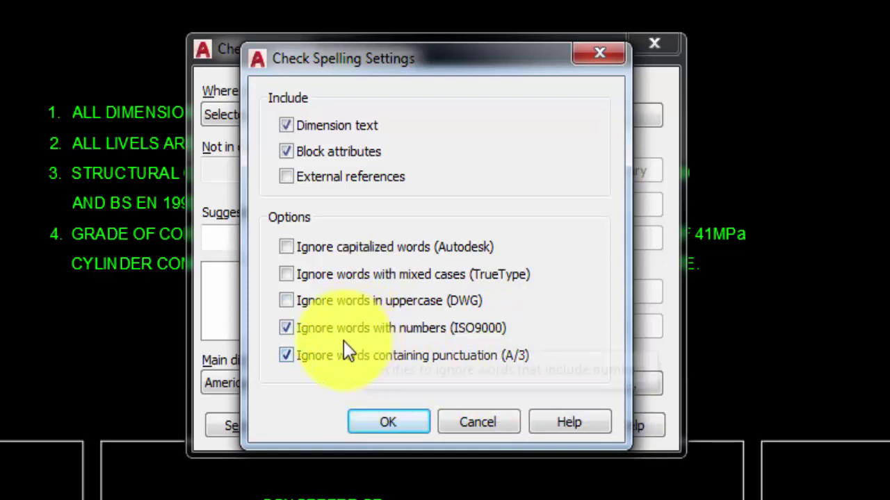
left_click(386, 417)
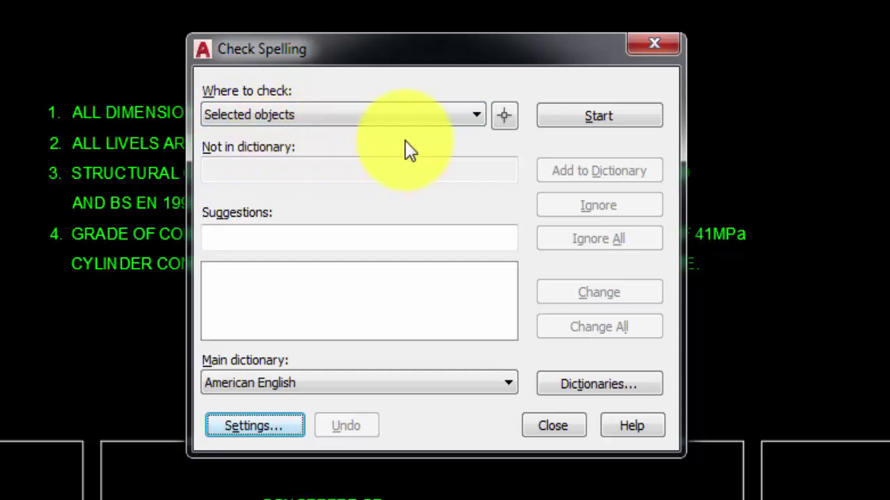
- Spell-check the selected notes MText, which flags MIILLIMETERS with MILLIMETERS suggested
left_click(505, 114)
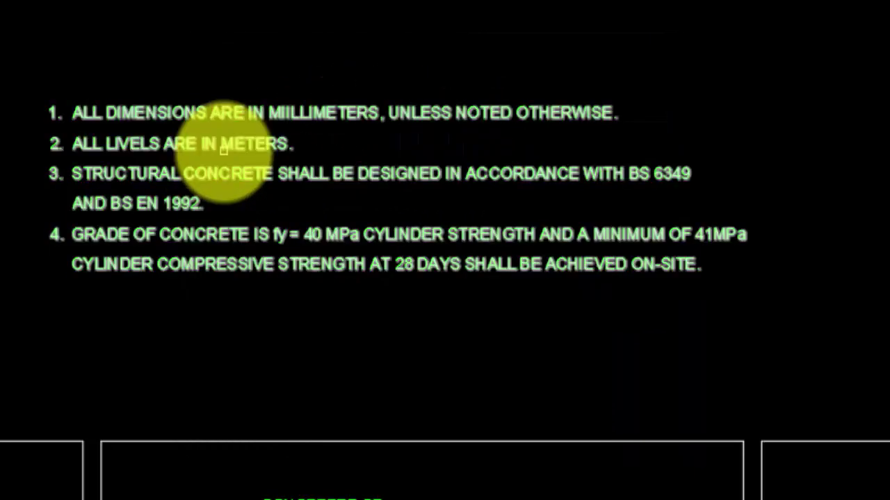
left_click(245, 136)
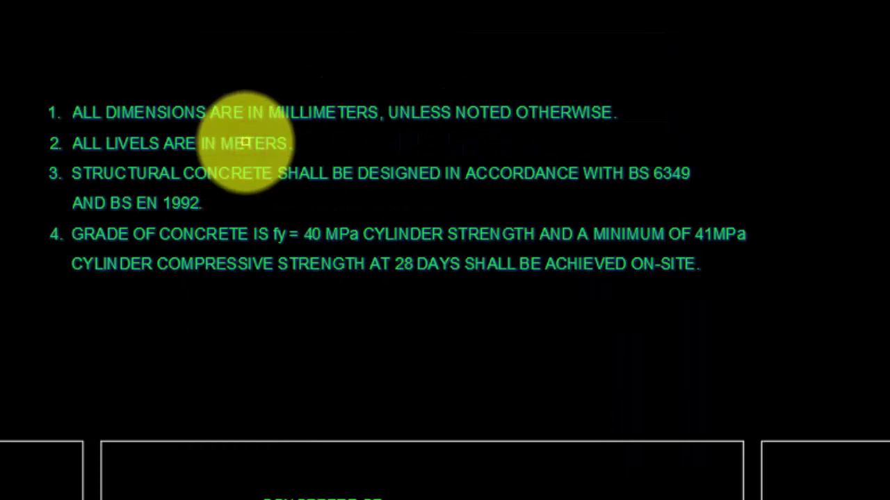
left_click(244, 143)
key("Return")
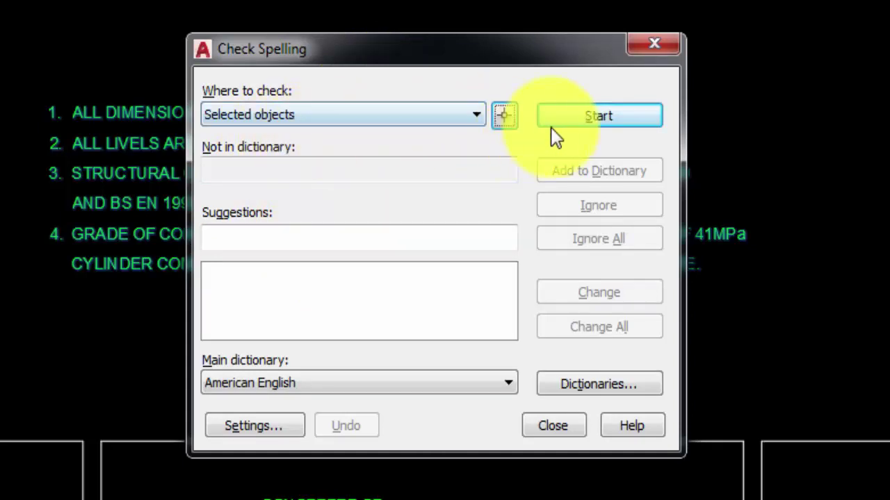
left_click(580, 119)
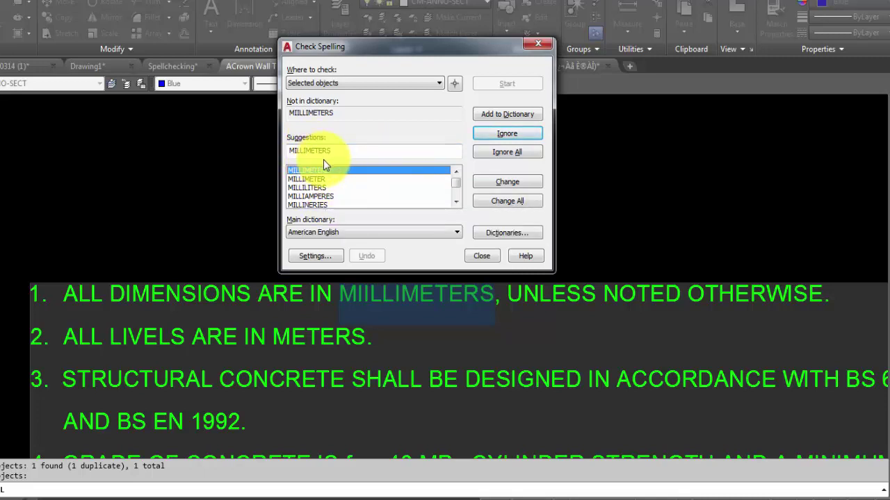
- Correct MIILLIMETERS to MILLIMETERS and LIVELS to LEVELS
left_click(507, 182)
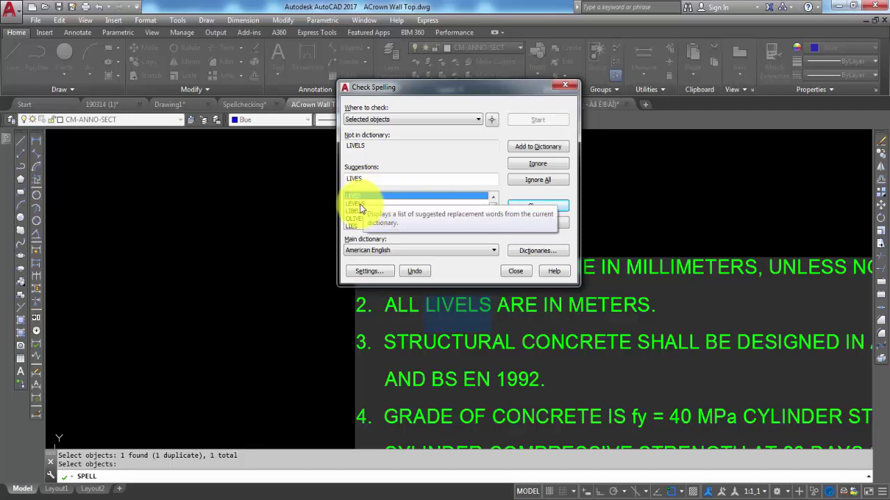
left_click(359, 203)
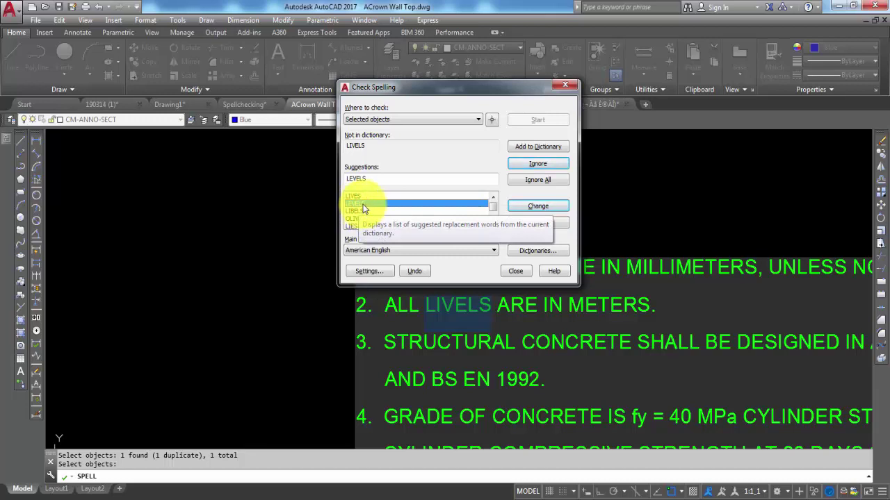
left_click(537, 207)
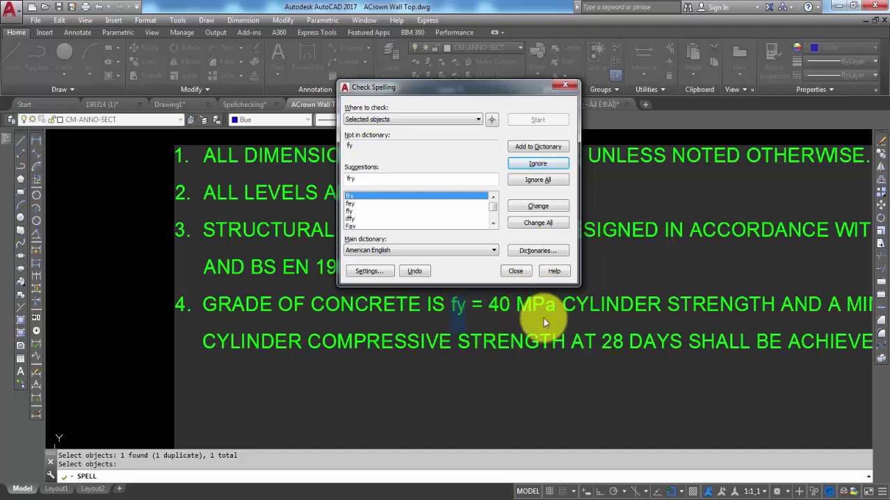
scroll(487, 349, "down", 1)
scroll(496, 336, "up", 1)
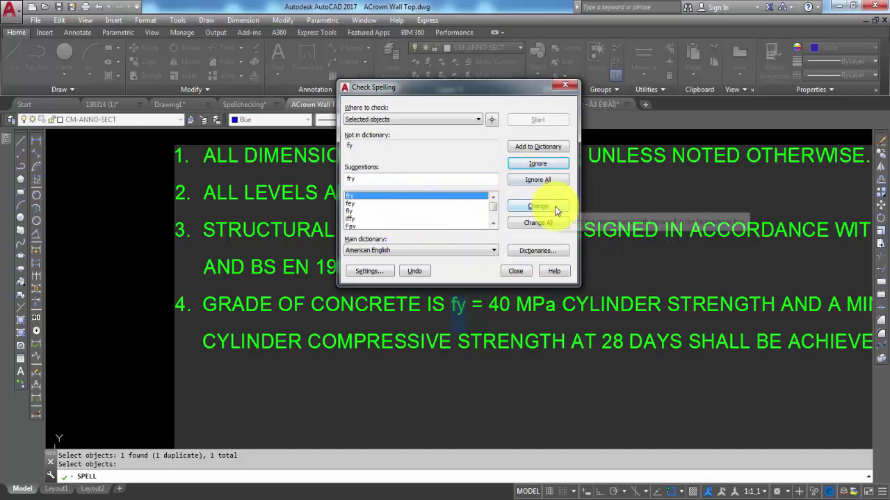
- Ignore fy, add MPa to the dictionary, and close the completed spell check
left_click(535, 164)
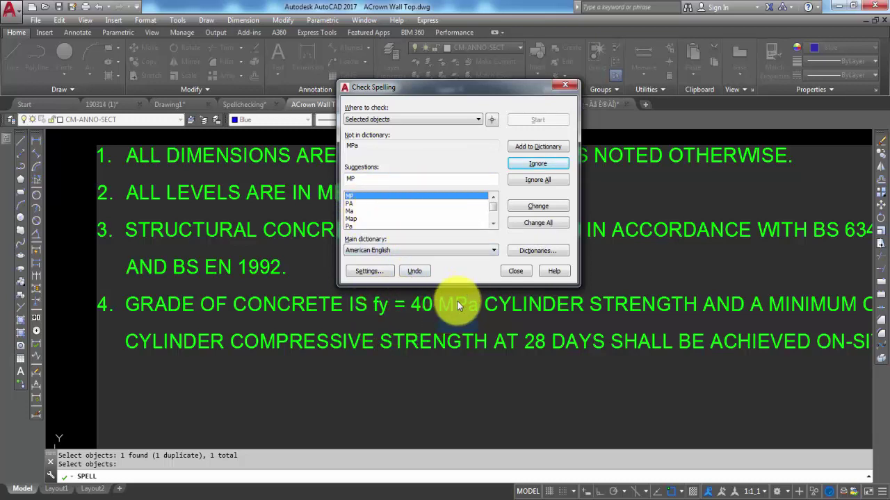
left_click(535, 147)
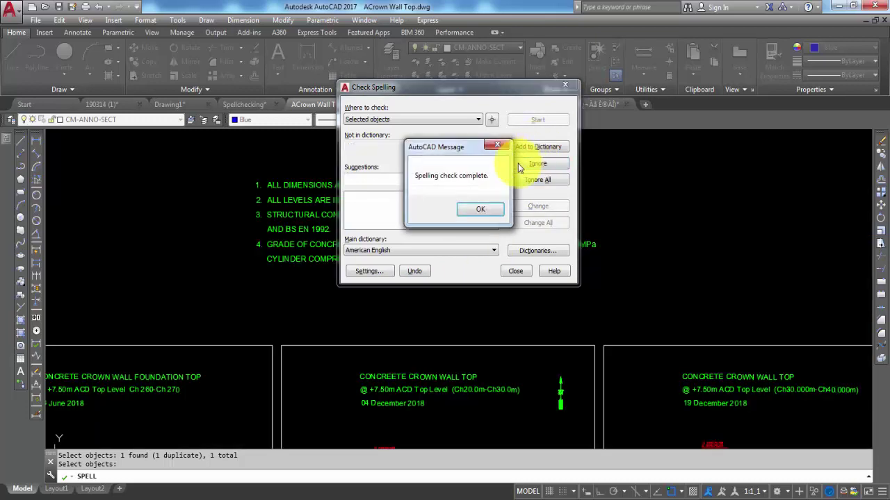
left_click(461, 213)
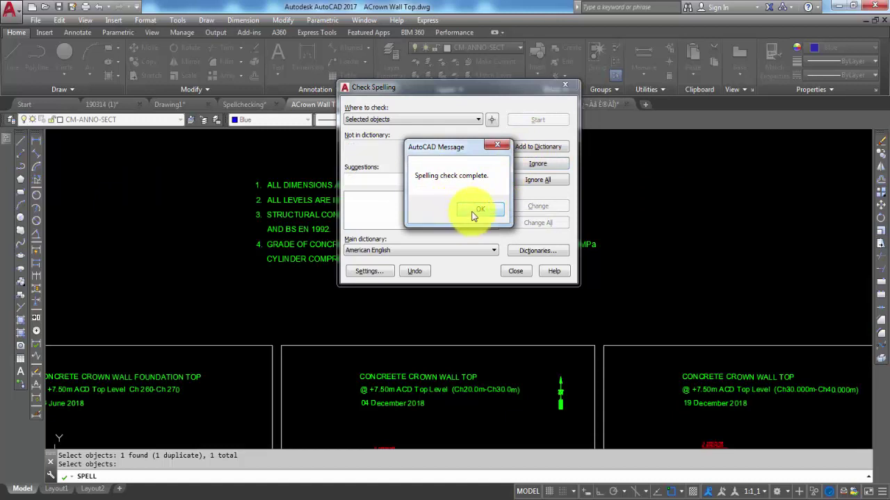
left_click(515, 271)
left_click(352, 474)
type("SP")
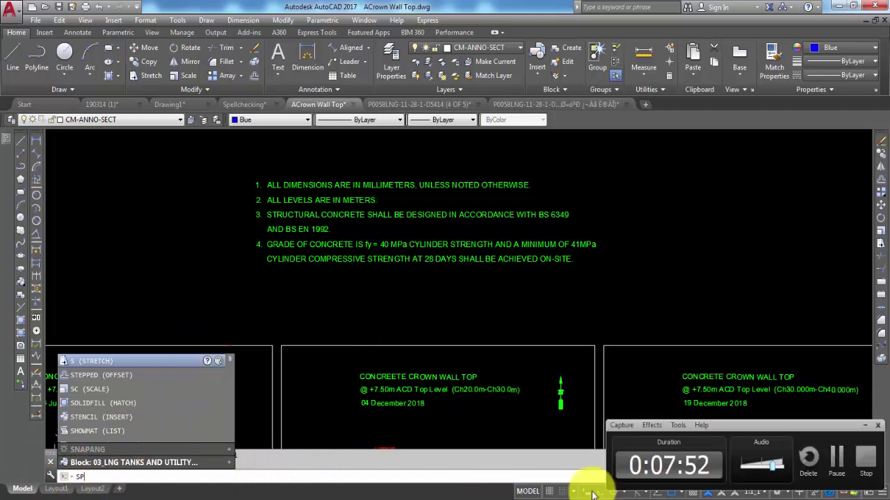
- Rerun SPELL on only the general-notes text, with Where to check set to Selected objects
key("Return")
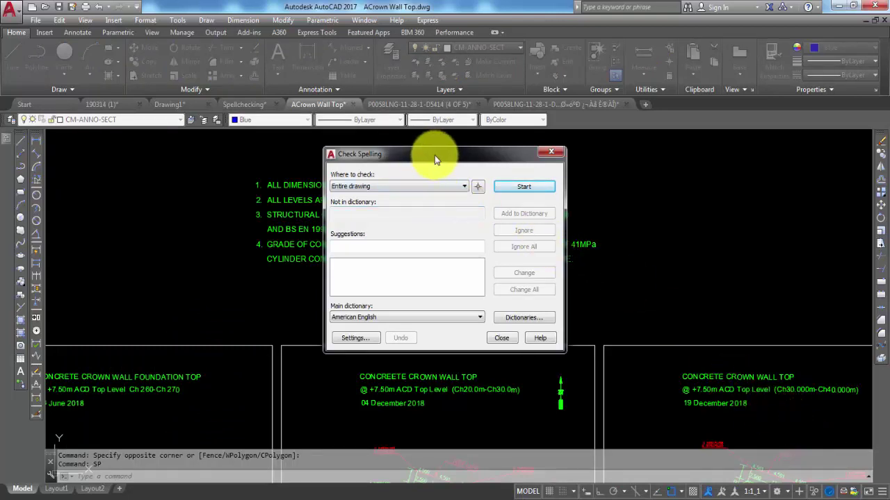
left_click_drag(434, 160, 629, 133)
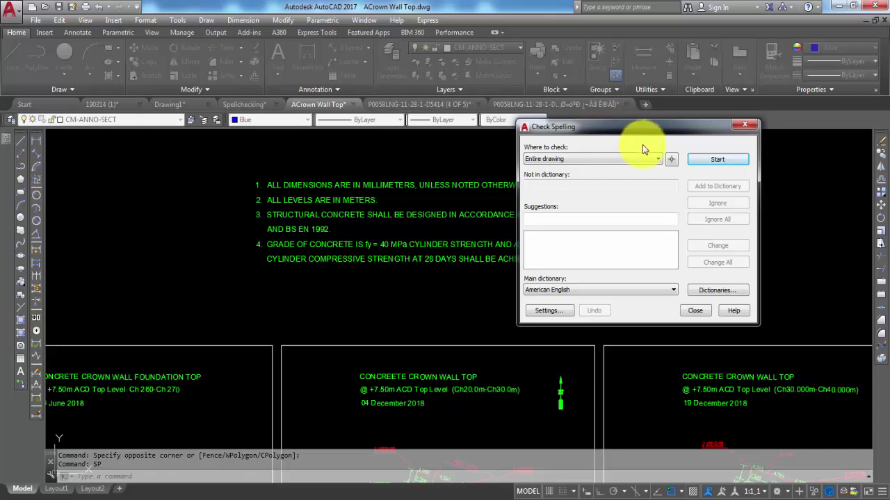
left_click(652, 160)
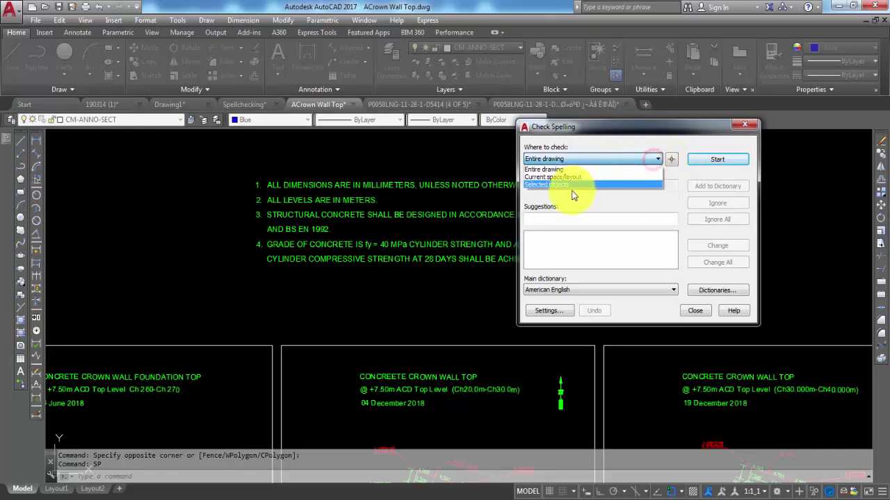
left_click(560, 184)
left_click(672, 160)
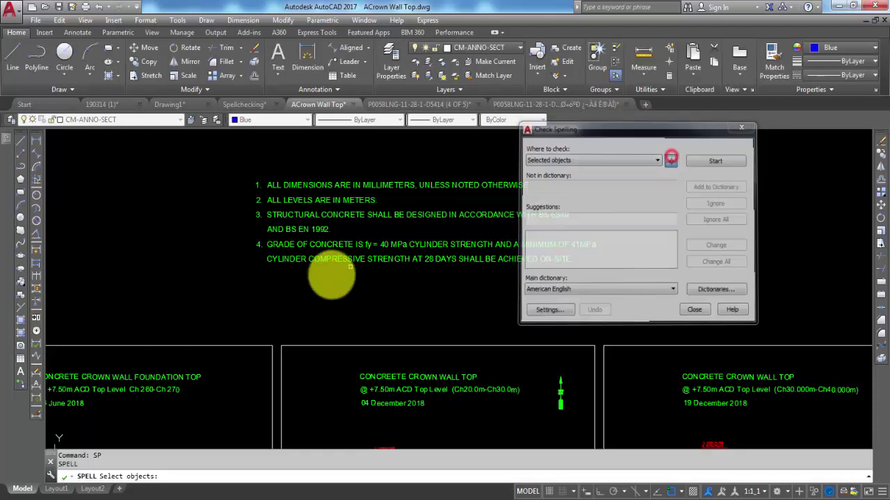
left_click(354, 259)
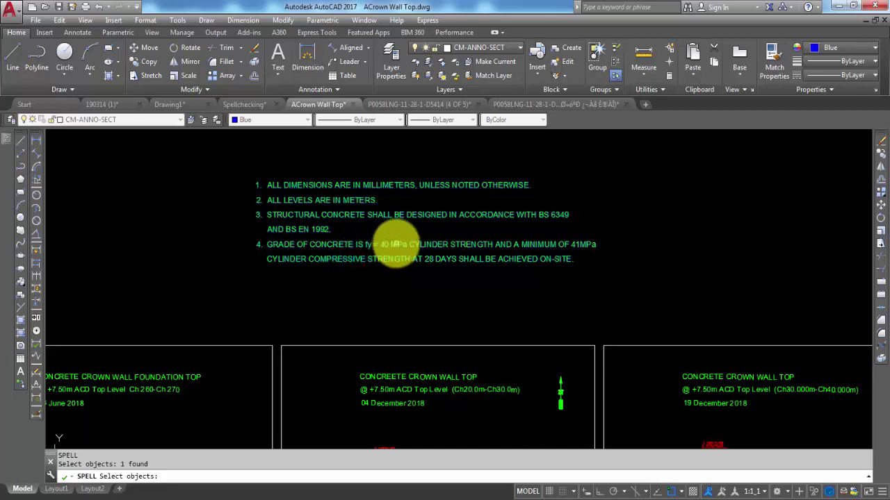
key("Return")
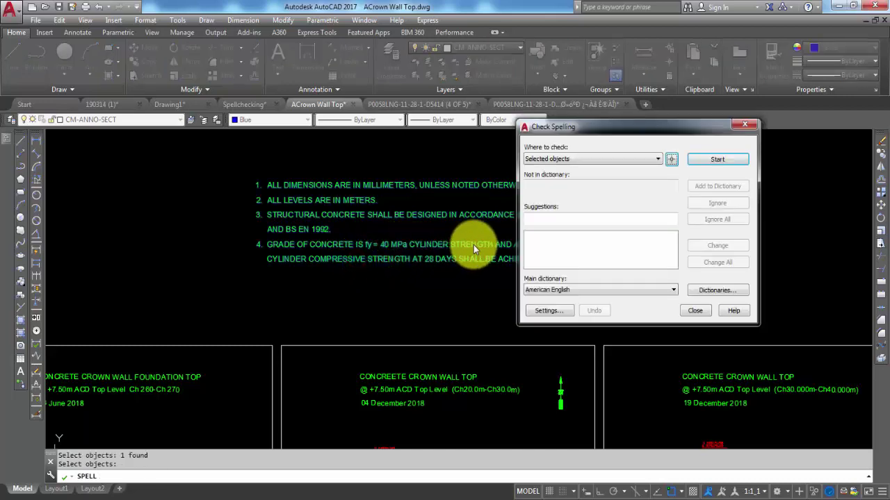
left_click(713, 161)
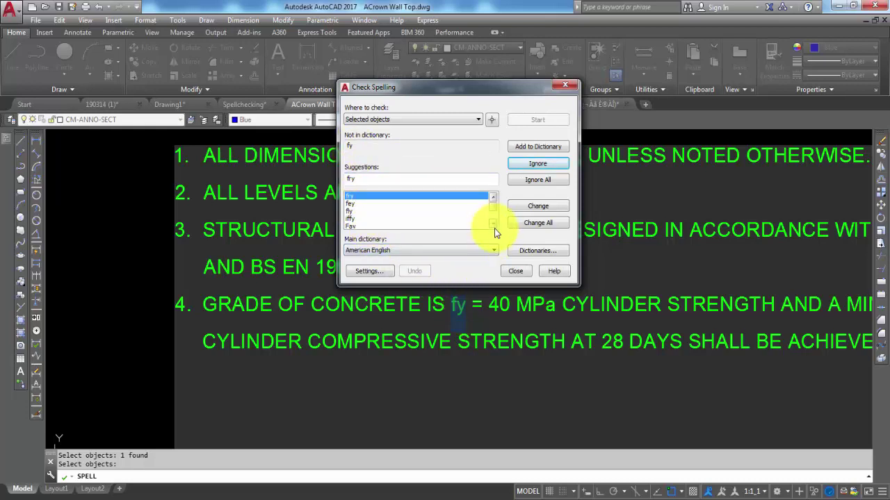
- Leave fy unchanged and close the completed spell check
left_click(537, 164)
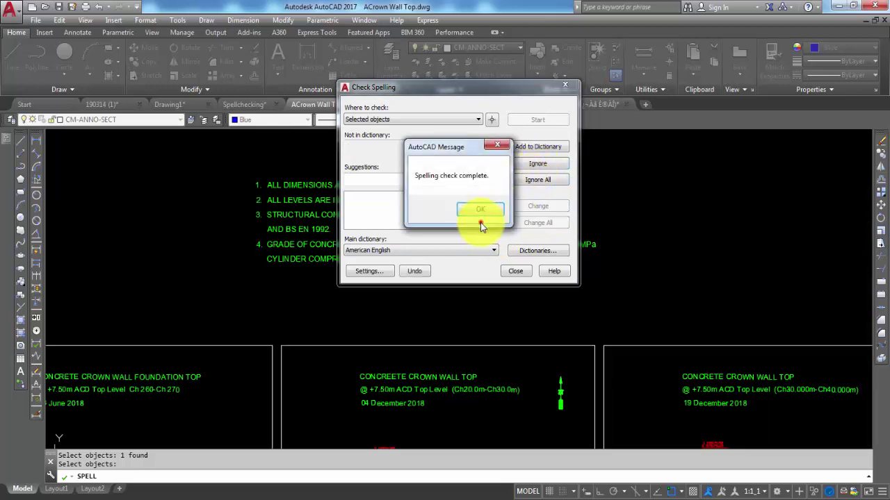
left_click(482, 212)
left_click(515, 271)
scroll(396, 258, "up", 2)
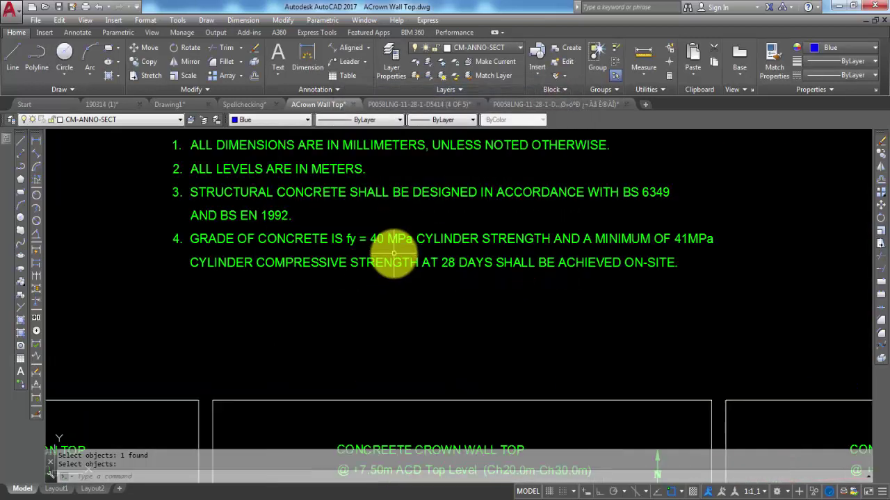
scroll(396, 222, "up", 3)
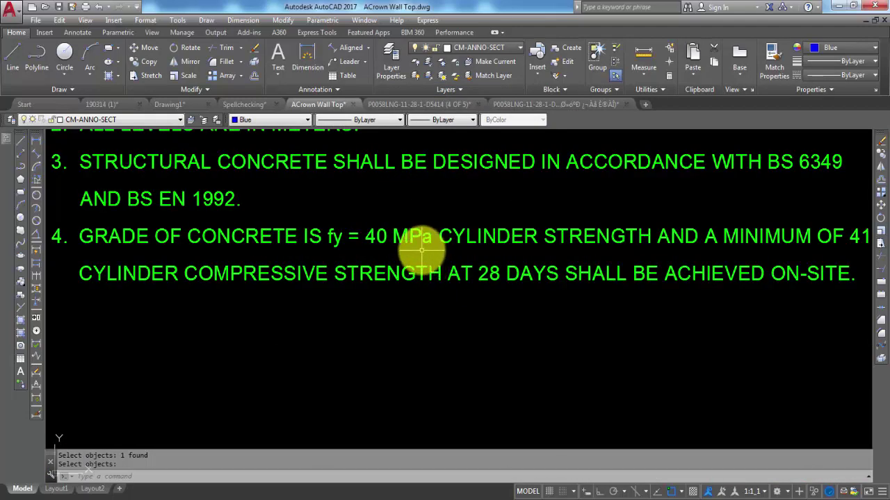
double_click(417, 235)
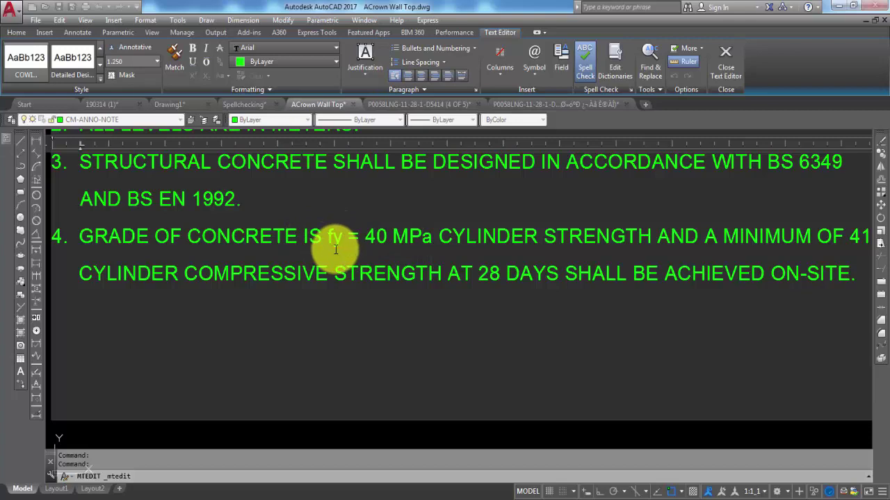
scroll(397, 298, "down", 2)
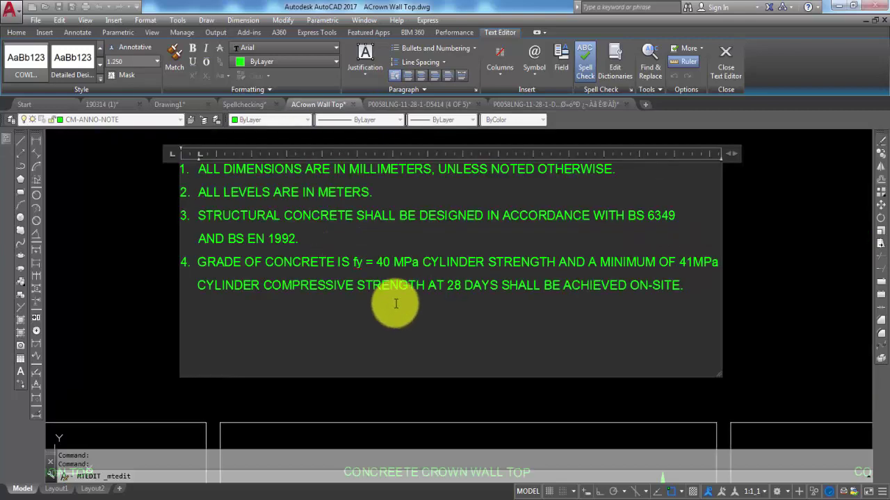
left_click(725, 61)
scroll(406, 177, "down", 5)
scroll(396, 240, "up", 6)
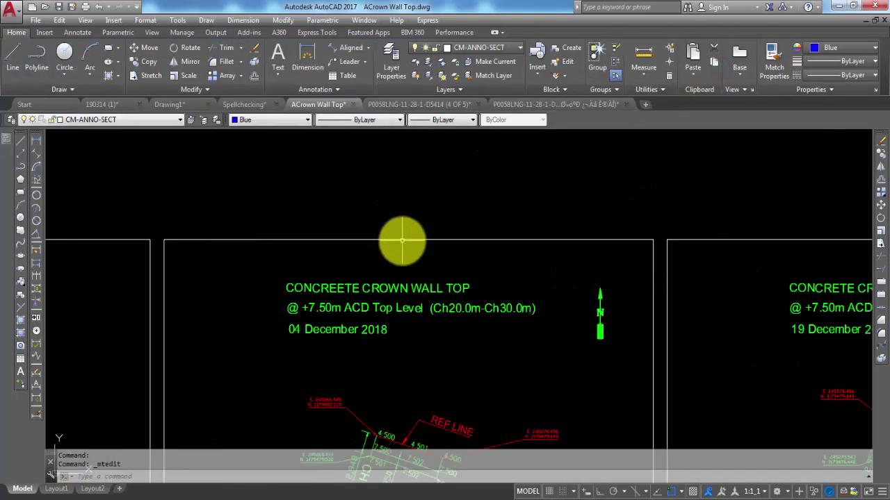
scroll(361, 271, "down", 1)
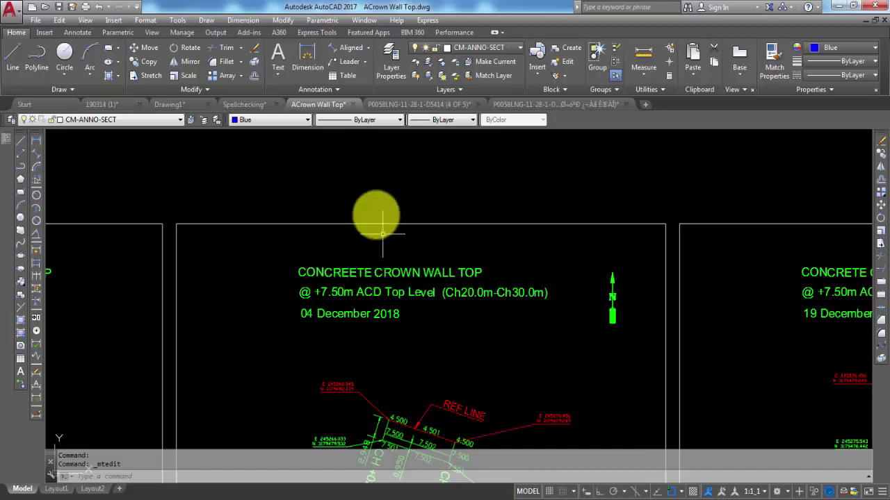
- Run SPELL with Where to check set to Selected objects
left_click(99, 478)
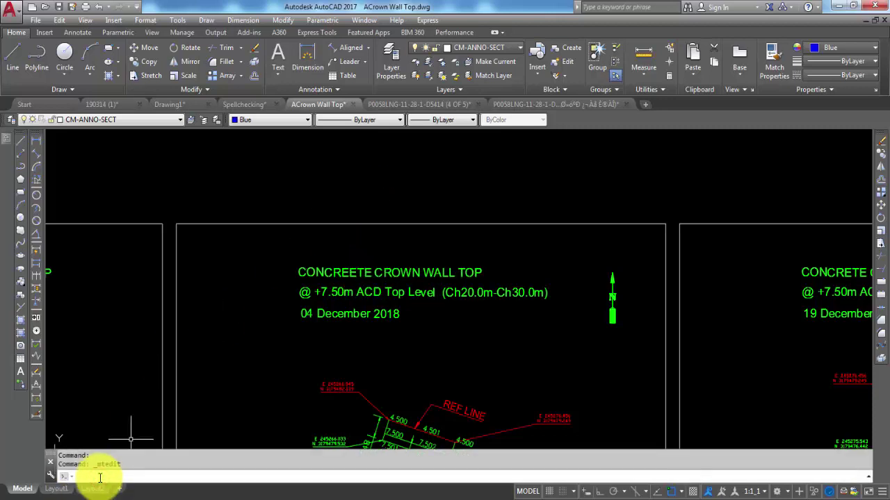
type("SP")
key("Return")
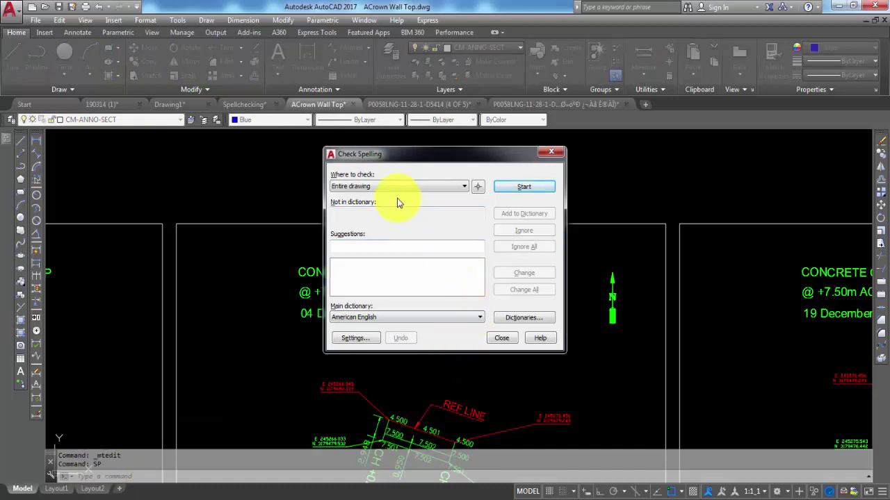
left_click(425, 186)
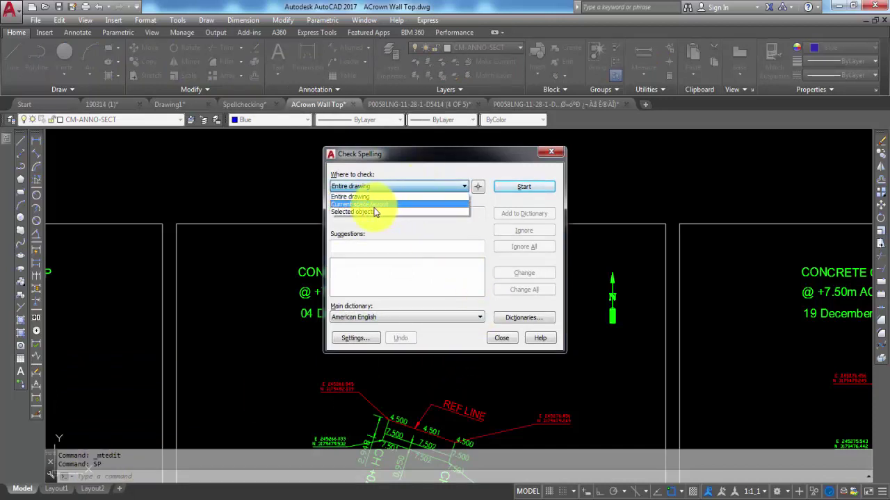
left_click(374, 212)
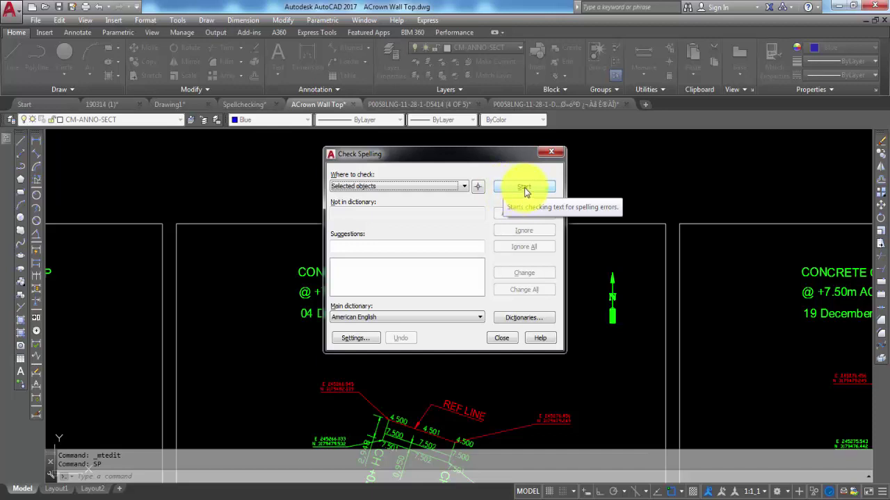
left_click(524, 189)
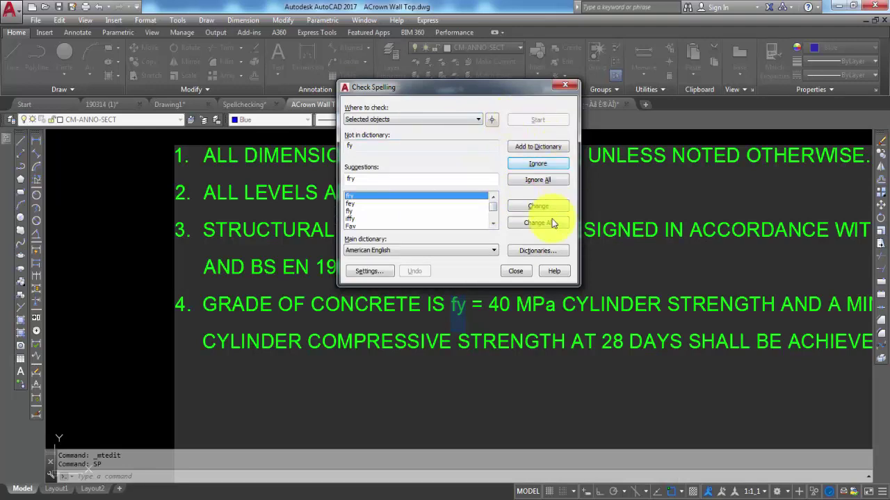
left_click(514, 271)
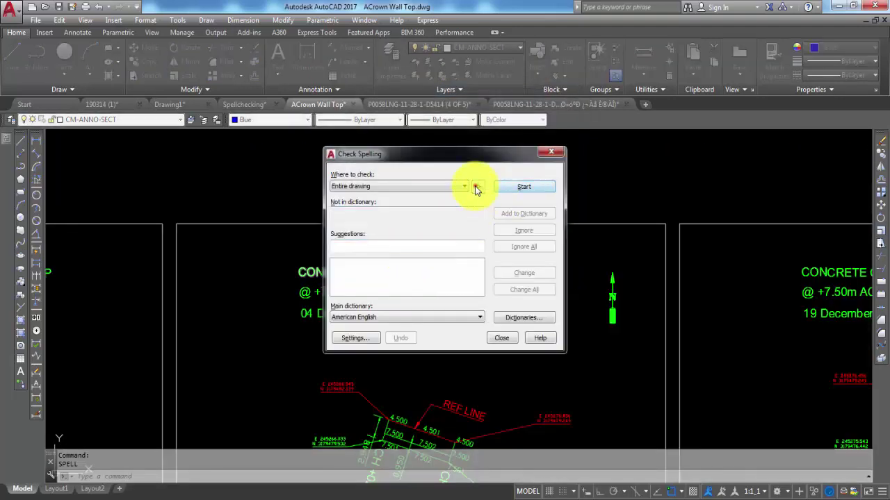
- Spell-check the title text, changing CONCREETE to CONCRETE, then close the checker
left_click(475, 188)
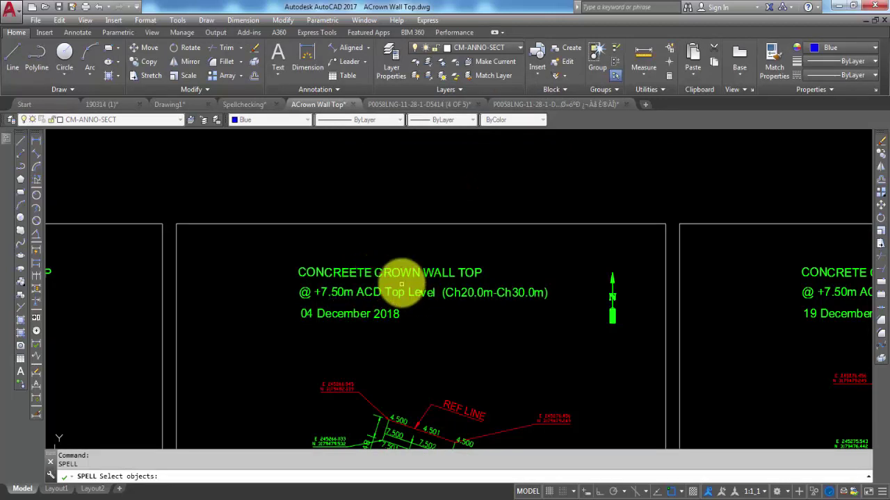
left_click(380, 272)
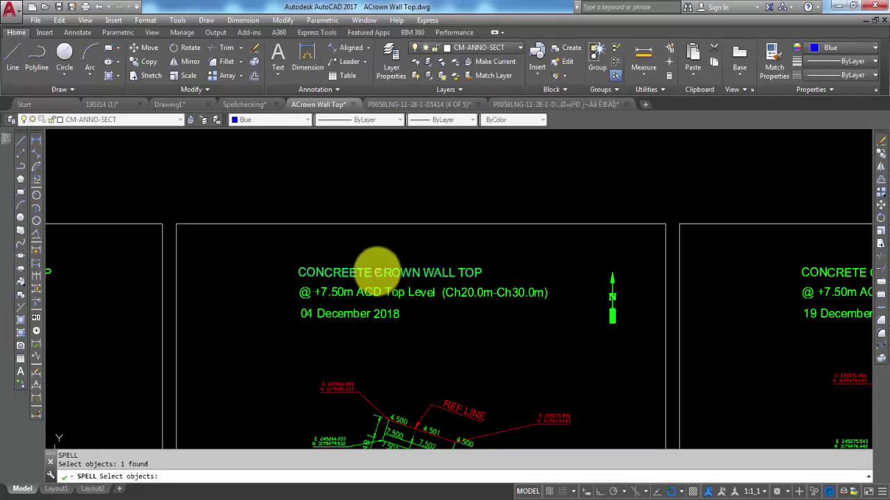
key("Return")
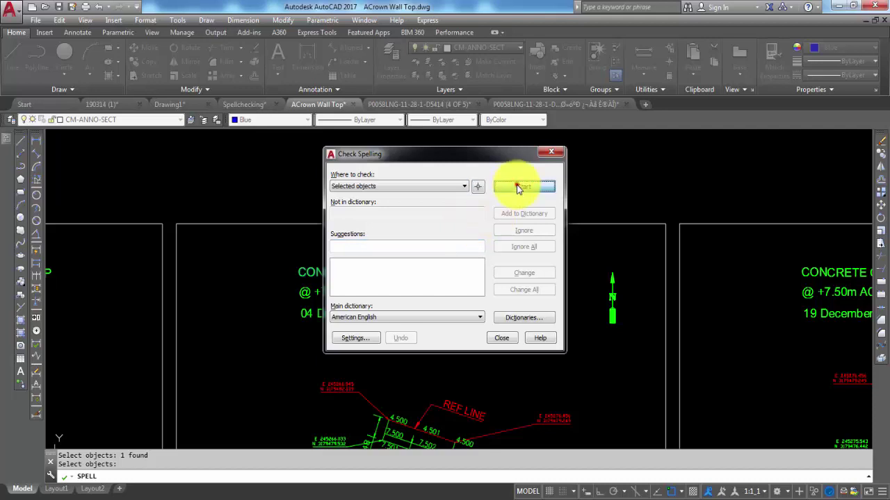
left_click(520, 132)
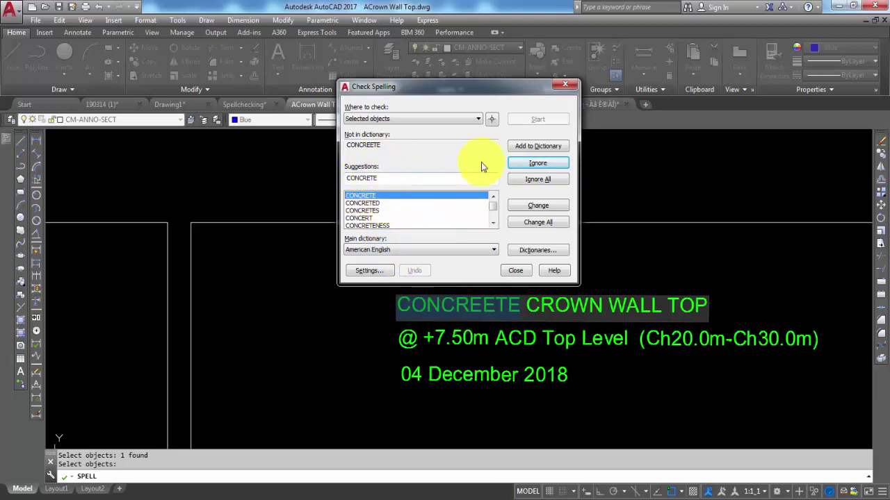
left_click(538, 179)
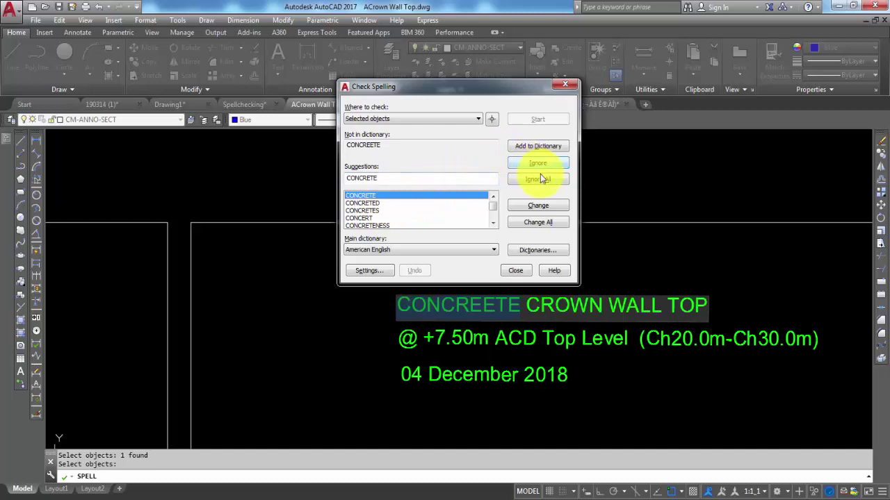
left_click(554, 208)
left_click(477, 208)
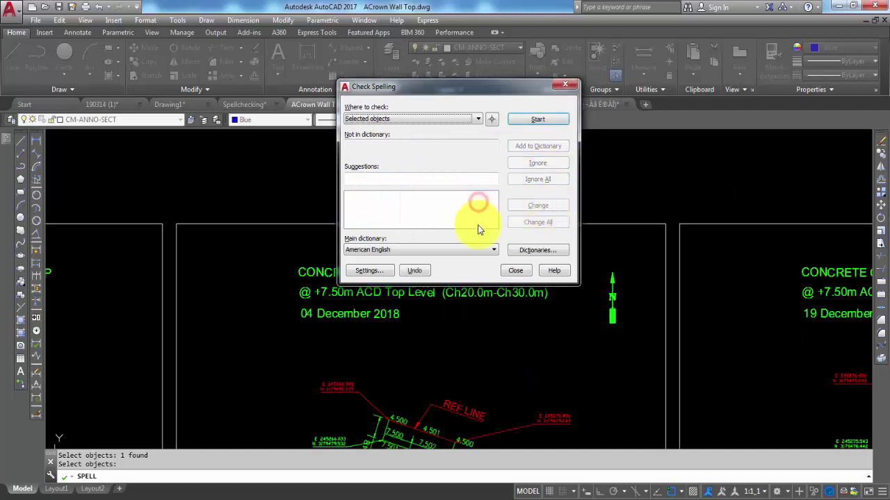
left_click(515, 270)
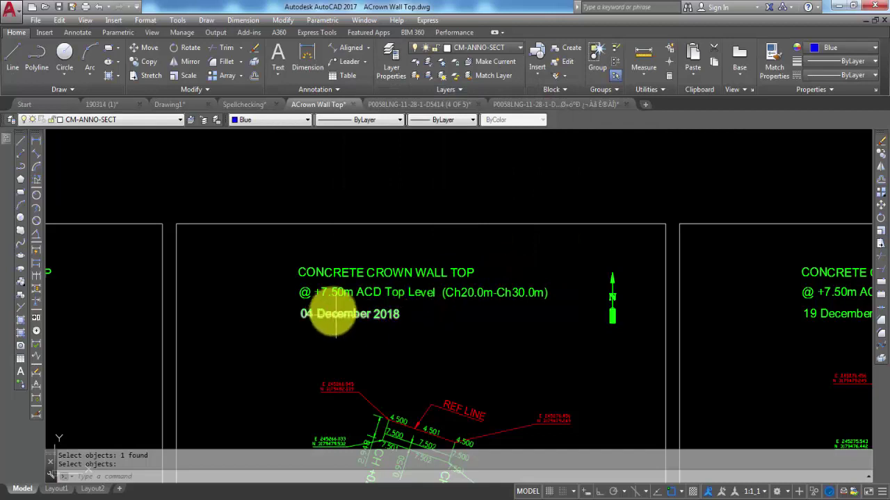
scroll(309, 275, "up", 2)
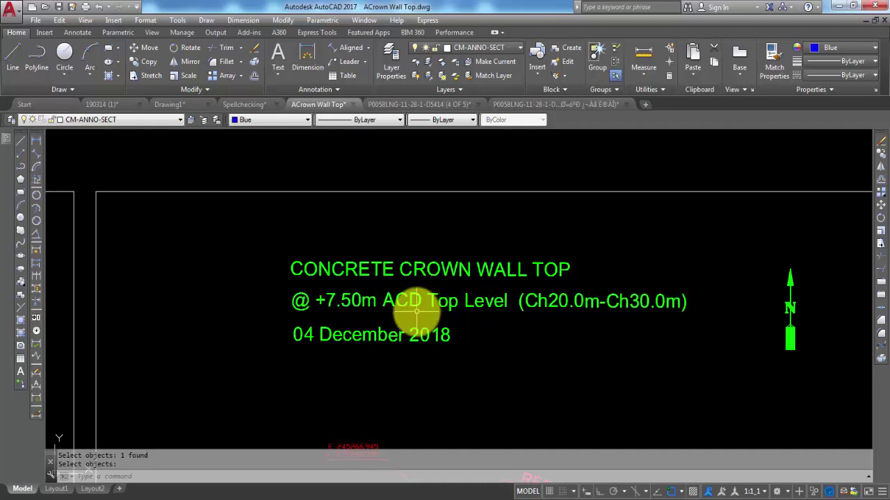
- Rerun SPELL on only the title text, which flags ACD with AD suggested
key("Escape")
type("S")
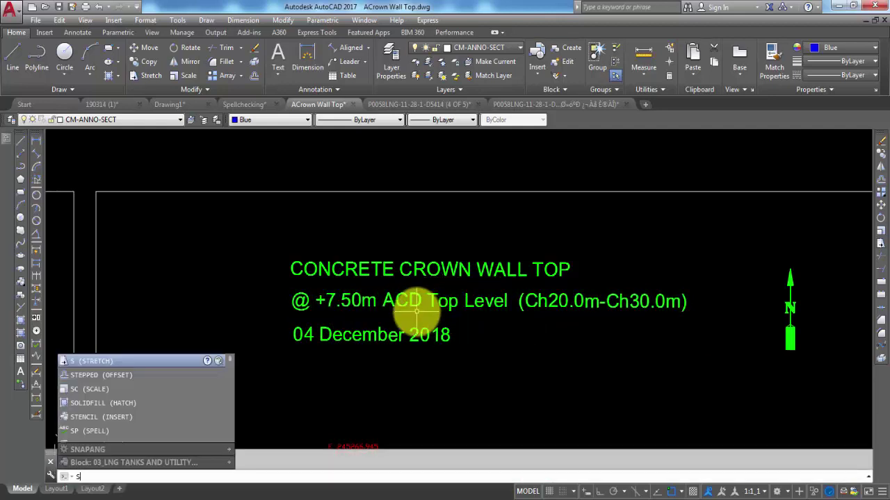
type("P")
key("Return")
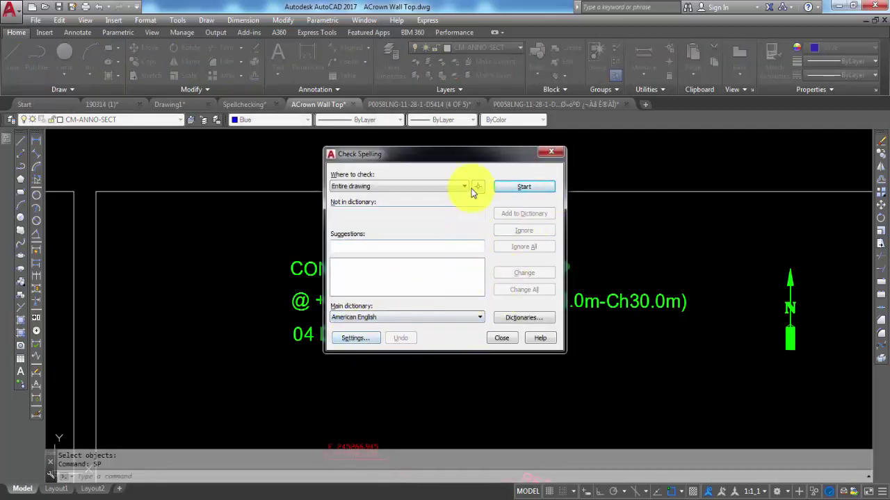
left_click(444, 184)
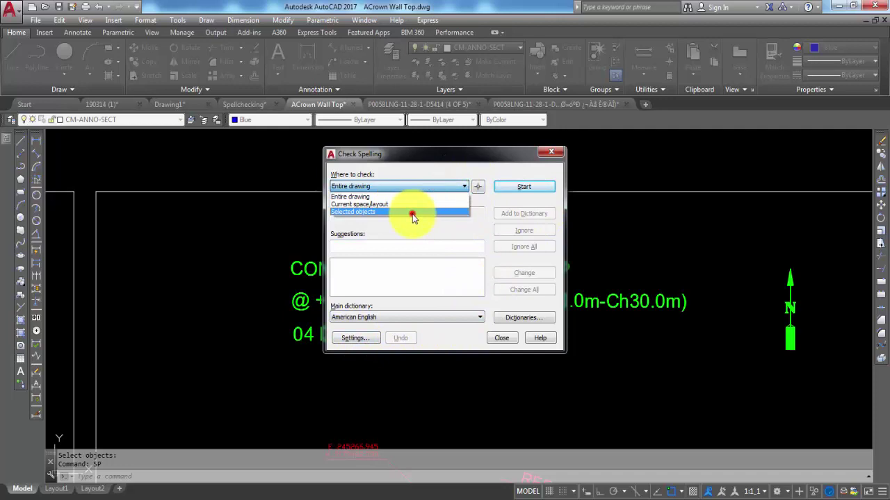
left_click(412, 214)
left_click(478, 186)
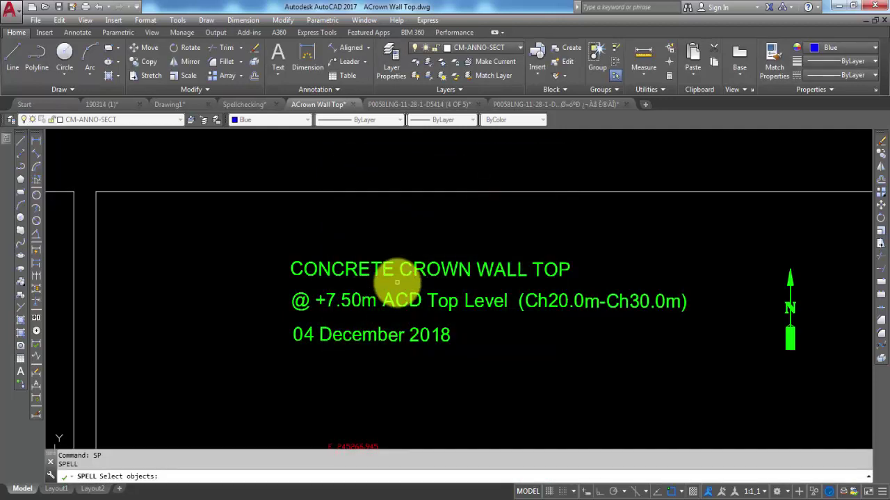
left_click(398, 297)
key("Return")
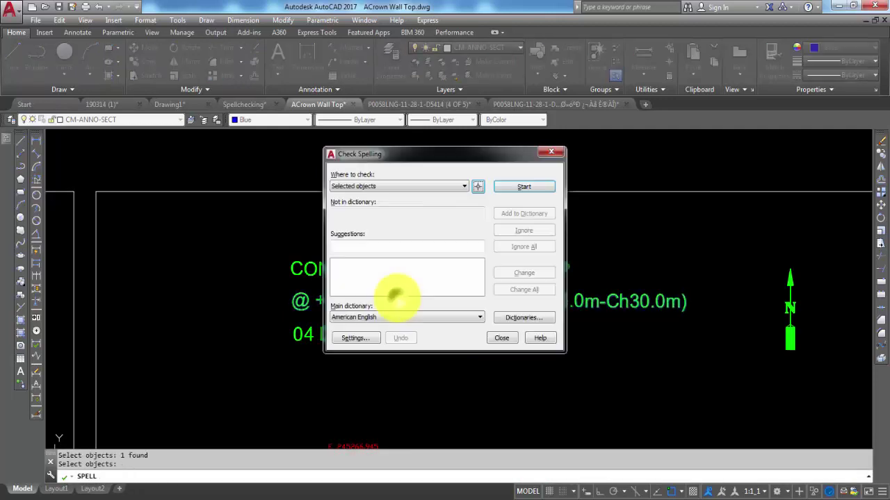
left_click(523, 186)
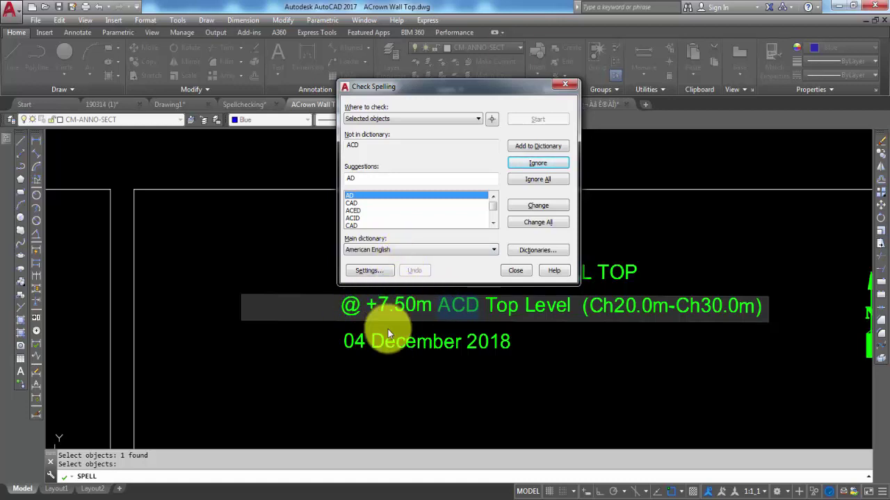
- Add ACD to the custom dictionary and close the completed spell check
left_click(366, 271)
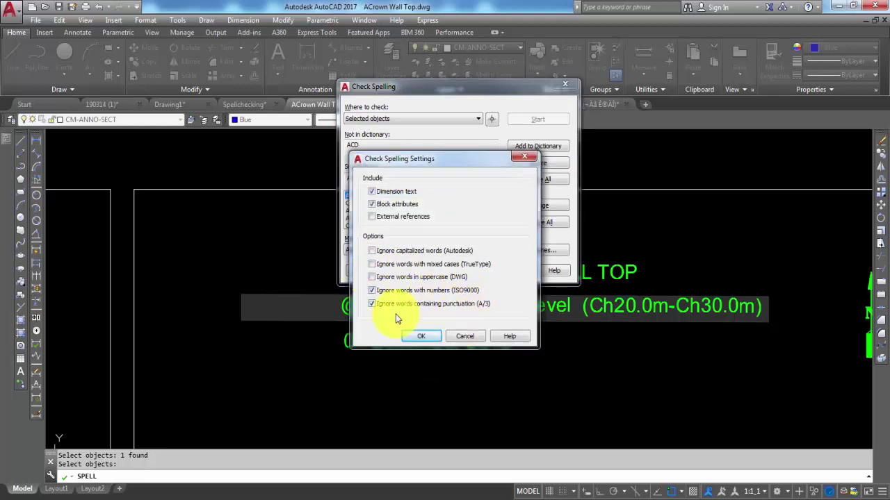
left_click(420, 335)
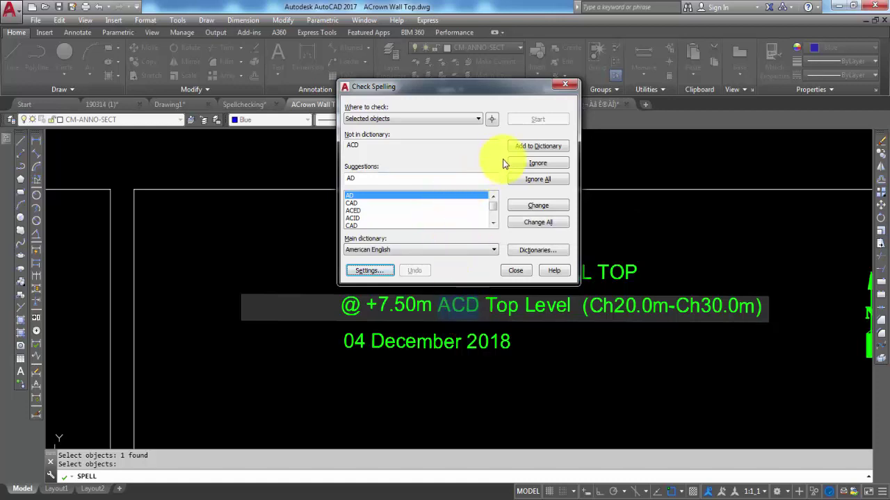
left_click(537, 146)
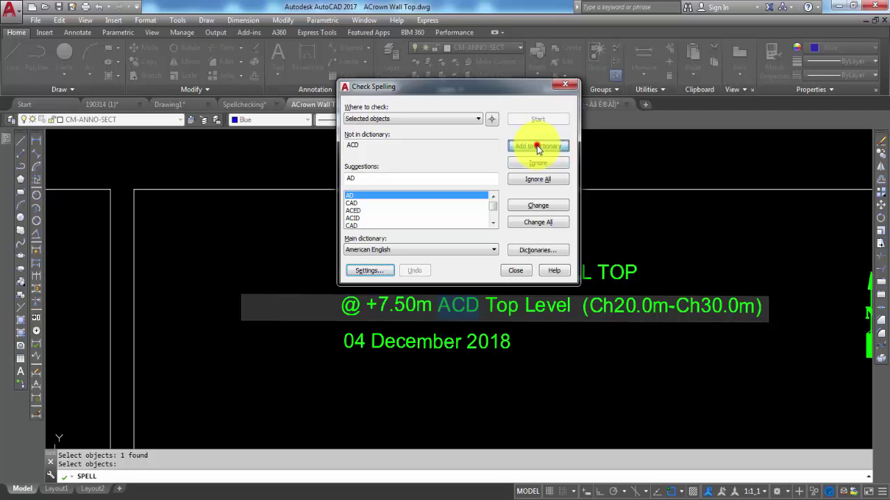
left_click(480, 215)
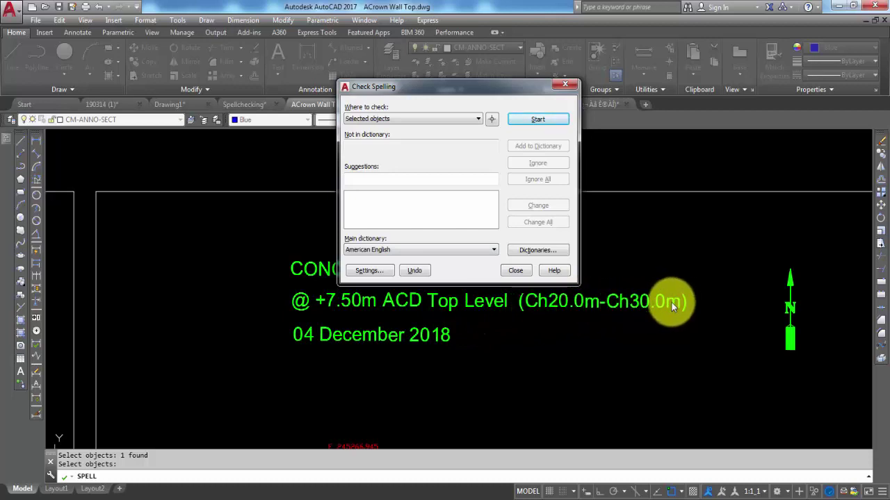
left_click(515, 271)
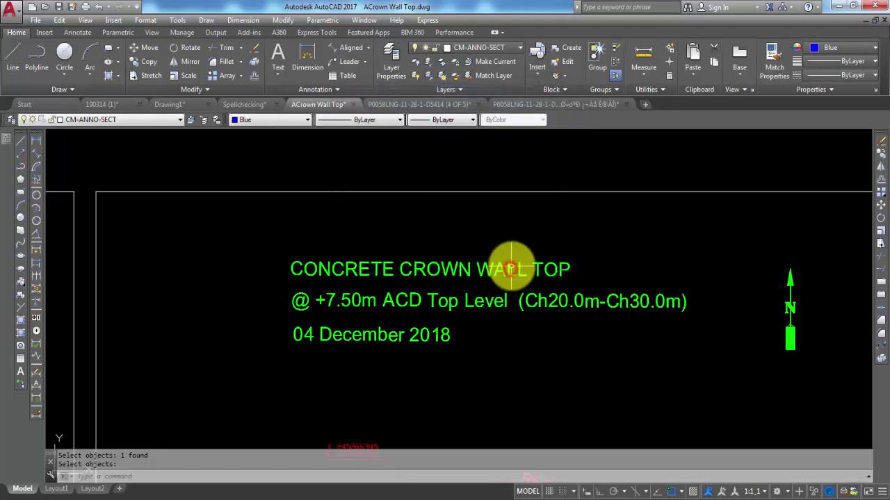
left_click(495, 497)
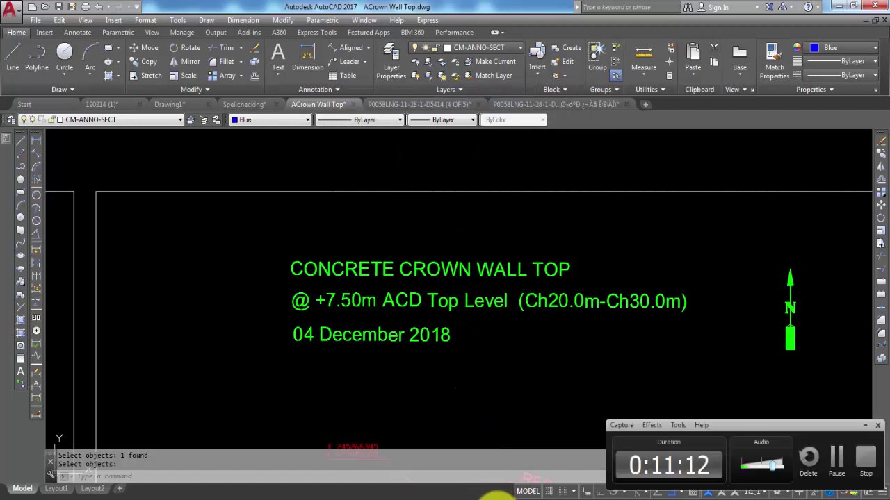
left_click(866, 425)
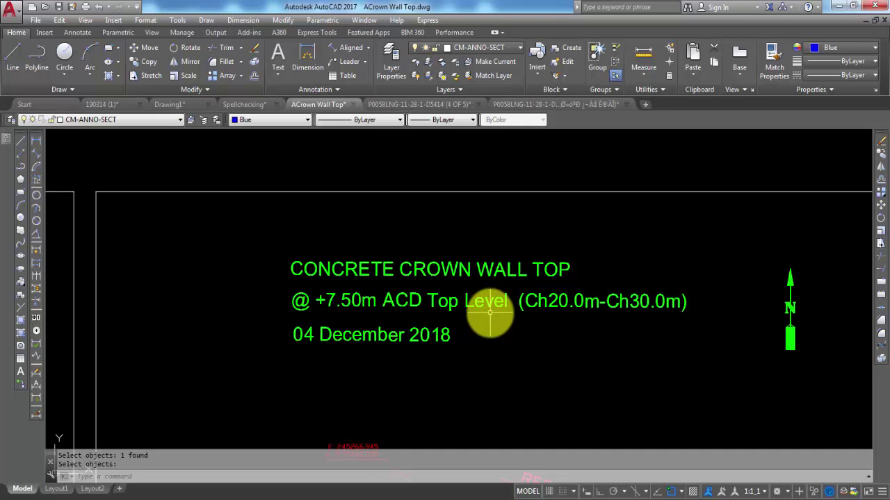
scroll(490, 315, "down", 3)
scroll(549, 233, "down", 2)
scroll(496, 278, "down", 2)
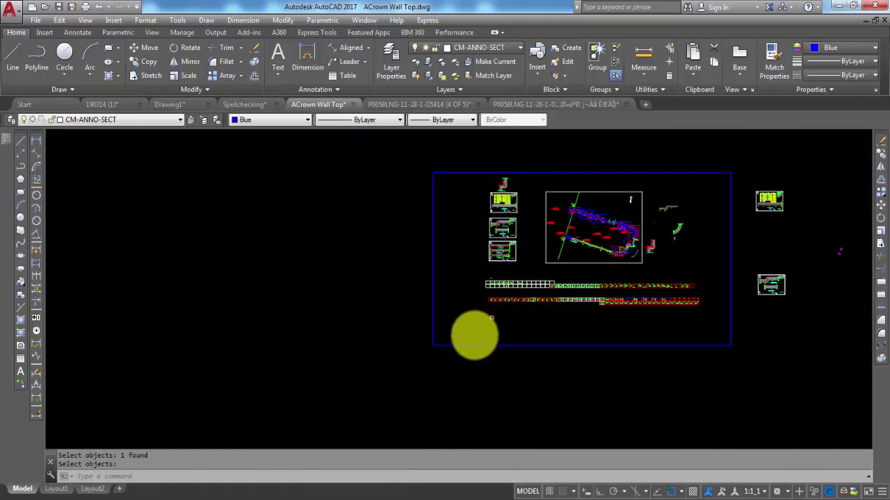
scroll(477, 333, "down", 1)
scroll(497, 267, "up", 3)
scroll(490, 222, "up", 2)
scroll(487, 193, "up", 2)
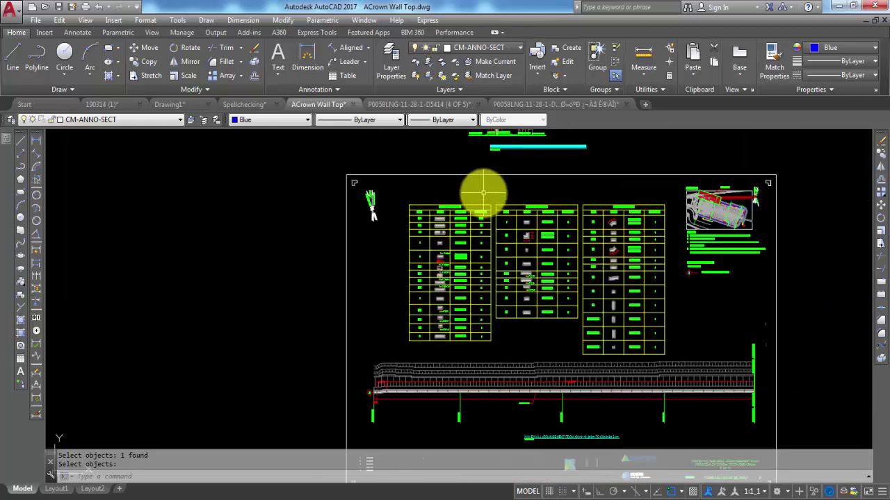
scroll(449, 294, "down", 4)
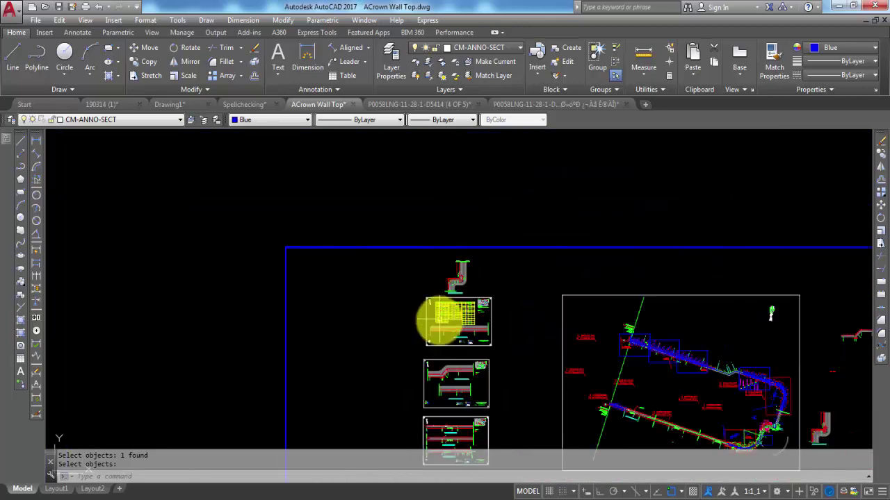
scroll(452, 424, "up", 2)
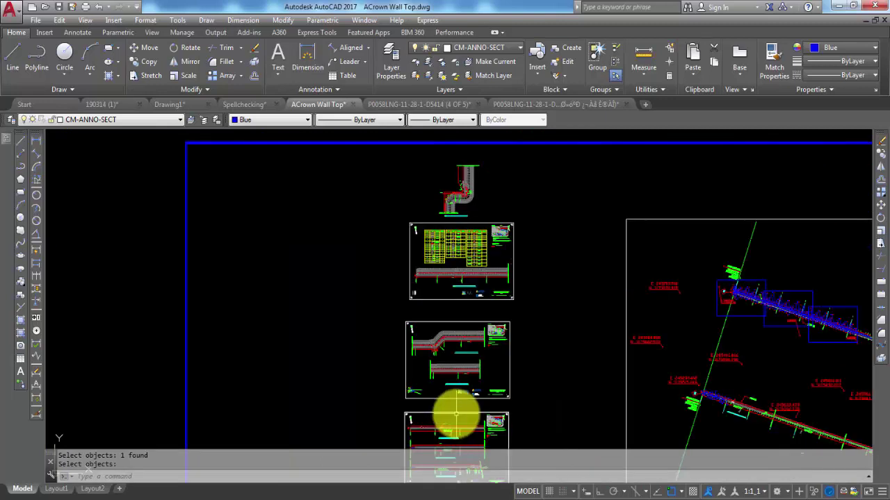